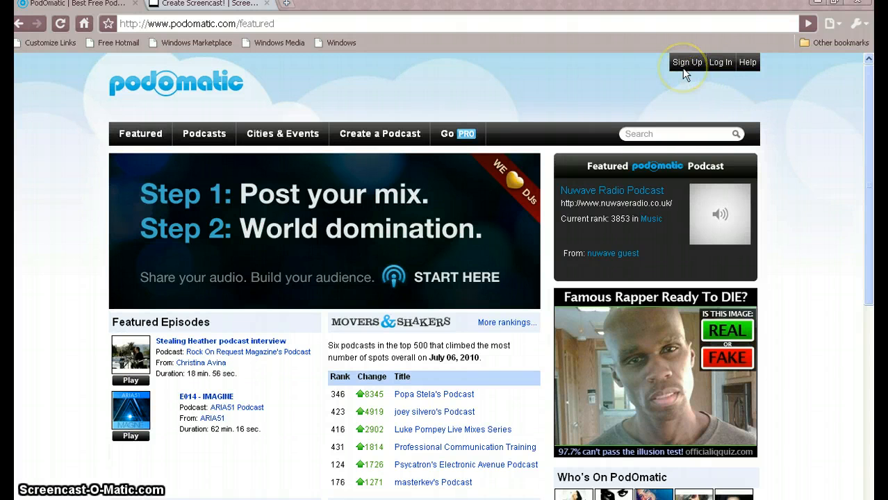
# Log in to PodOmatic with the account e-mail and password
pyautogui.click(722, 65)
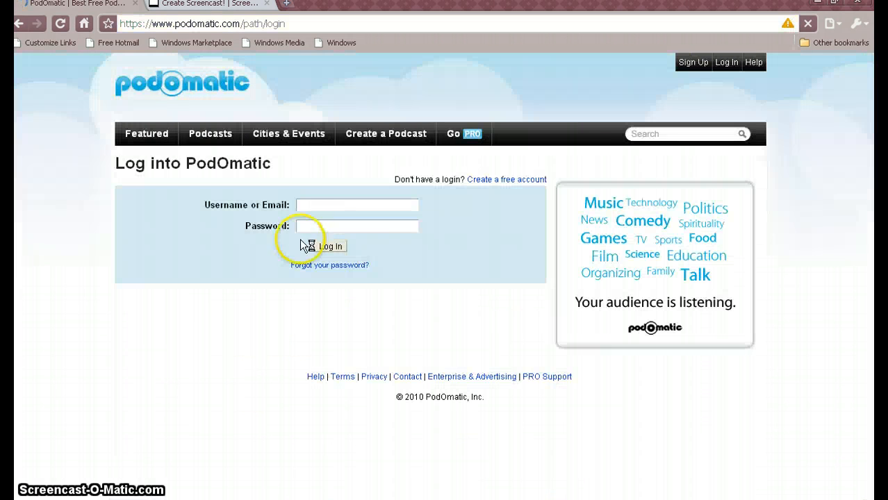
pyautogui.click(307, 206)
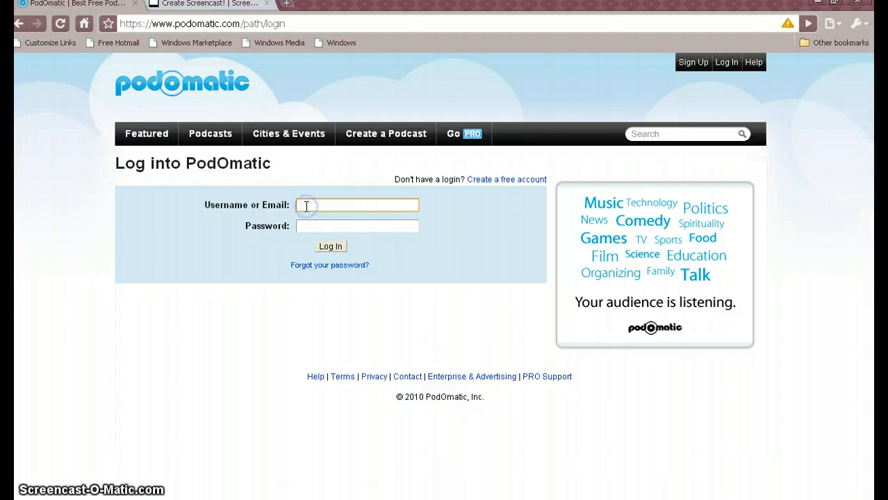
pyautogui.write('fol')
pyautogui.click(318, 217)
pyautogui.click(312, 225)
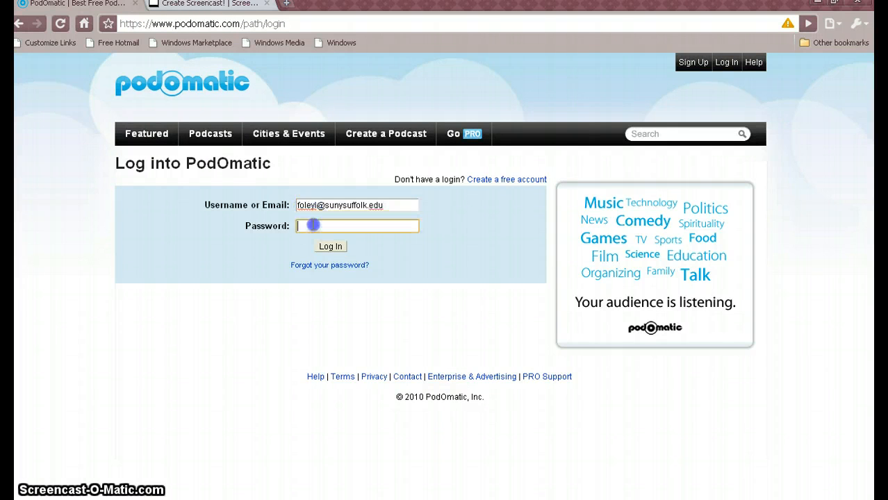
pyautogui.write('**')
pyautogui.click(330, 247)
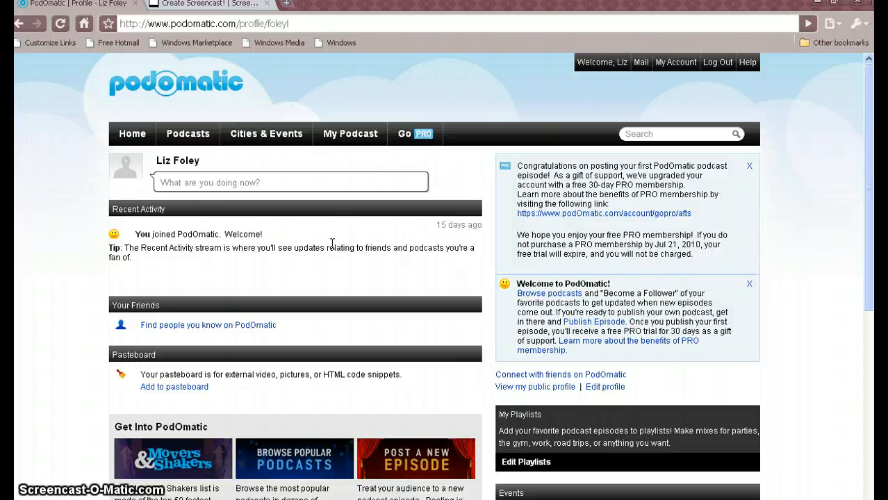
# Start a new podcast episode titled "Screencast assignment", leave its description empty, and save it to continue
pyautogui.click(359, 142)
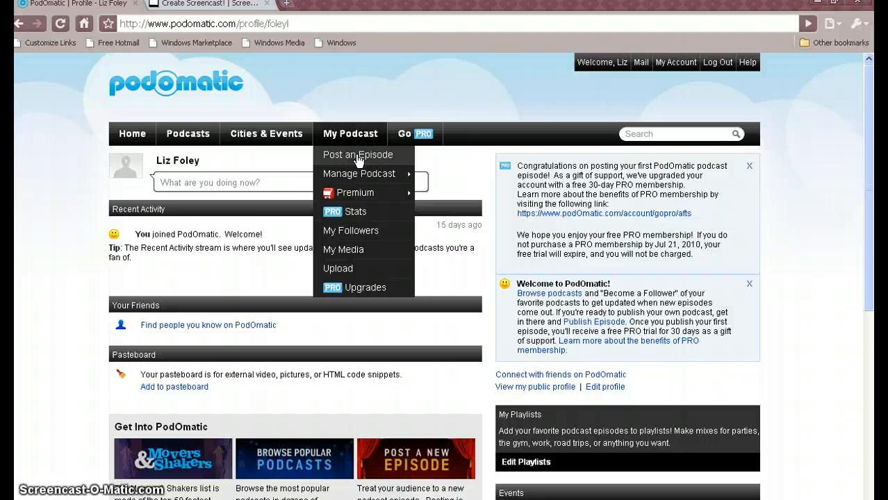
pyautogui.click(358, 155)
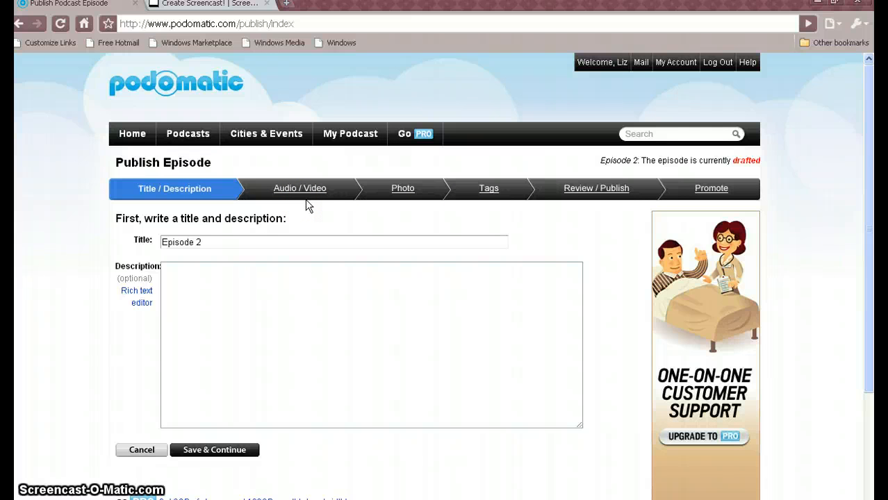
pyautogui.click(208, 243)
pyautogui.moveTo(209, 241); pyautogui.dragTo(161, 242)
pyautogui.write('Scr')
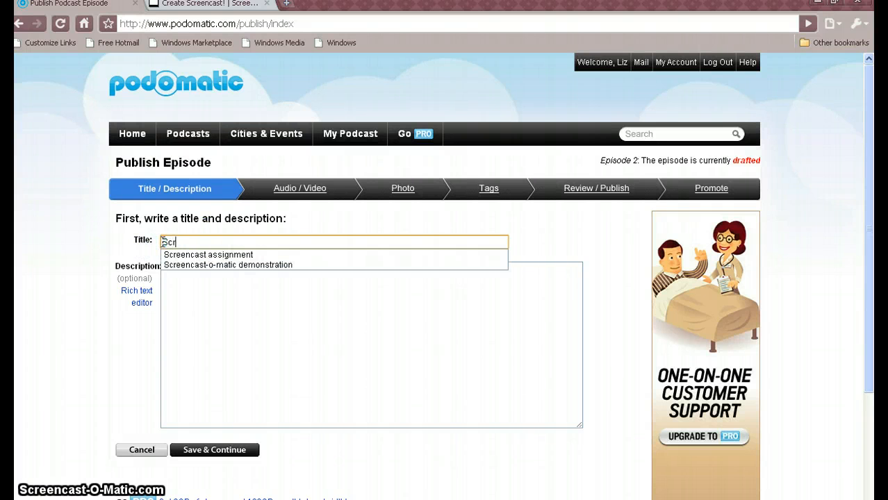
pyautogui.write('eencast')
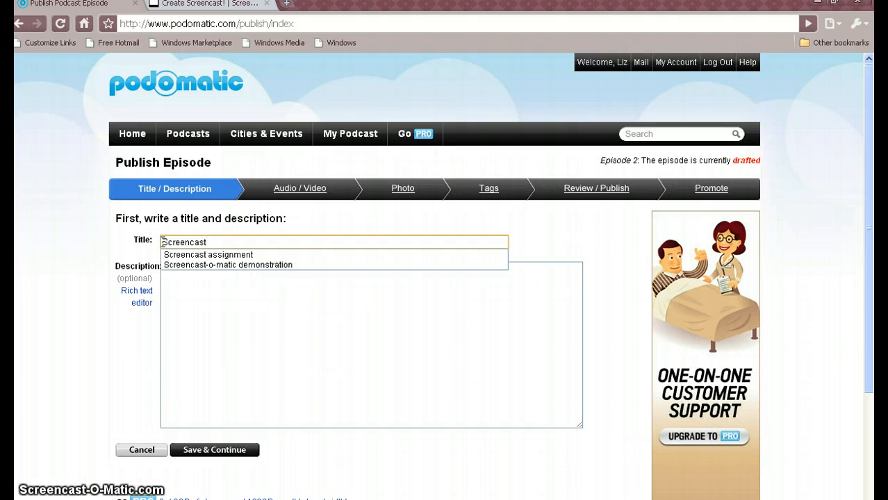
pyautogui.click(203, 255)
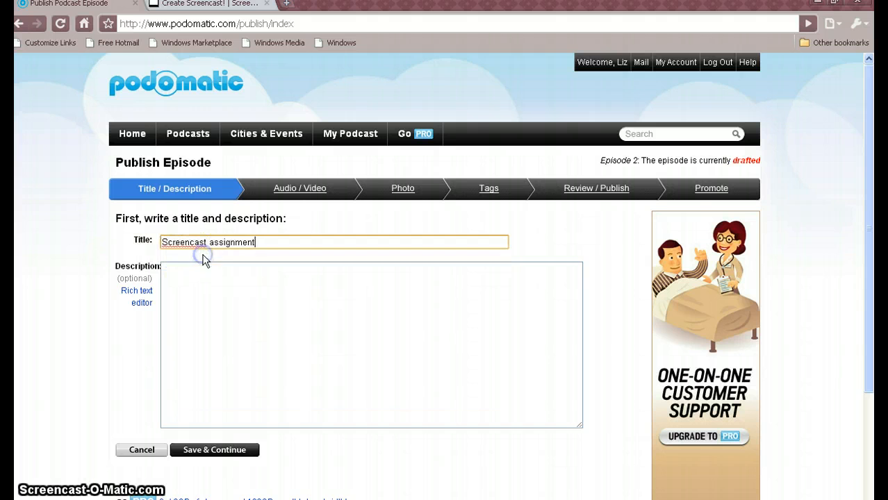
pyautogui.click(188, 275)
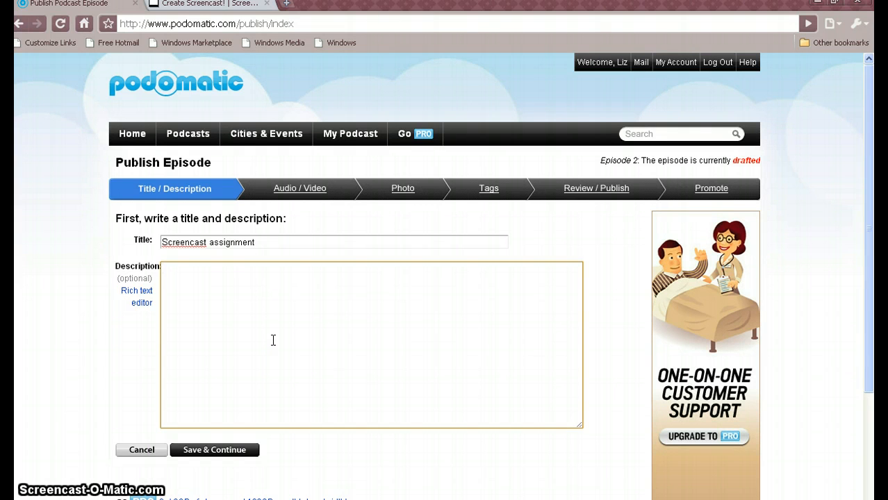
pyautogui.click(233, 450)
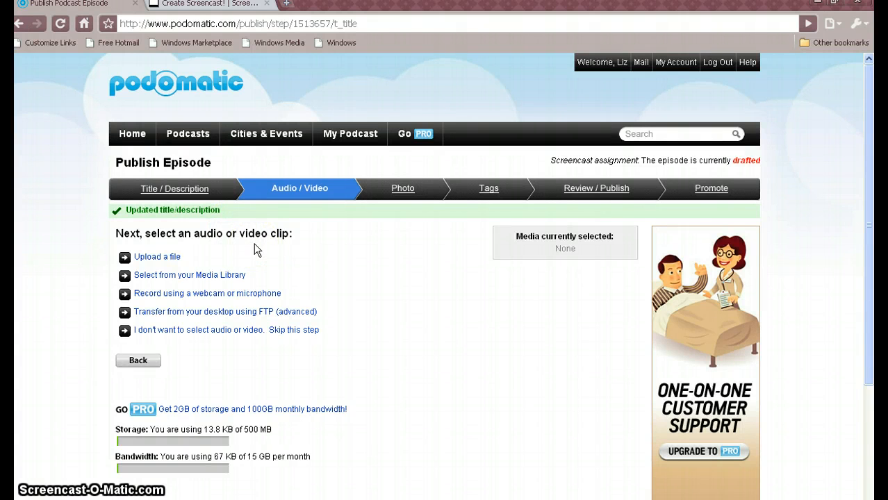
# Try to record the episode's audio with the microphone, allowing the site camera and microphone access
pyautogui.click(274, 258)
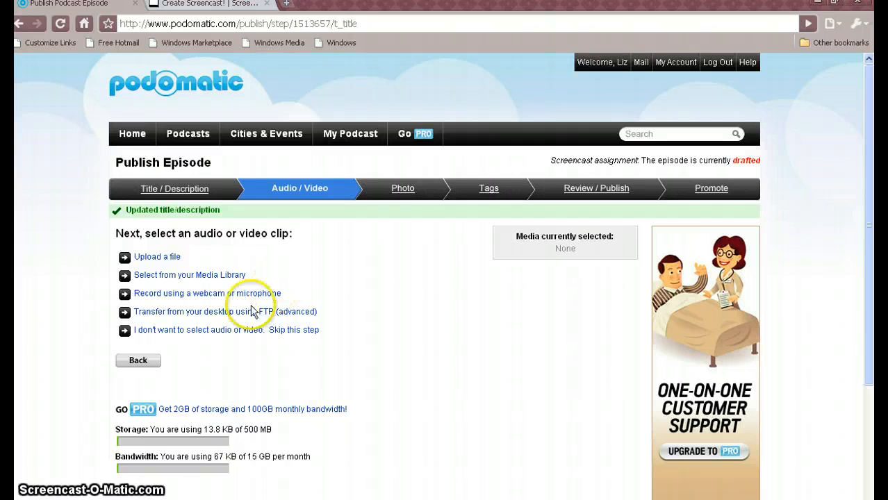
pyautogui.click(190, 294)
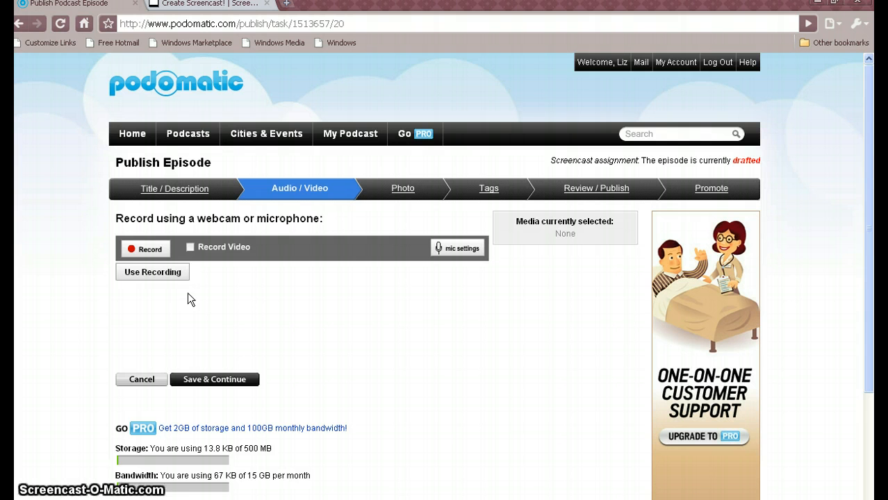
pyautogui.click(152, 251)
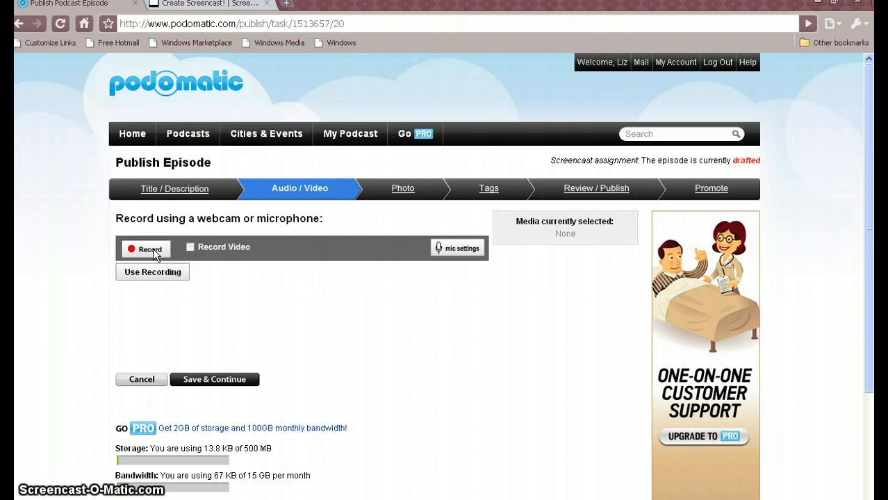
pyautogui.click(154, 253)
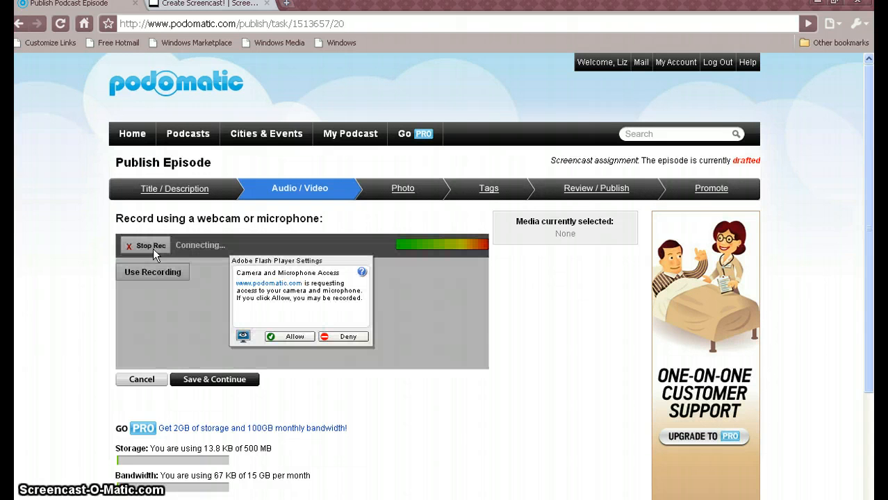
pyautogui.click(294, 336)
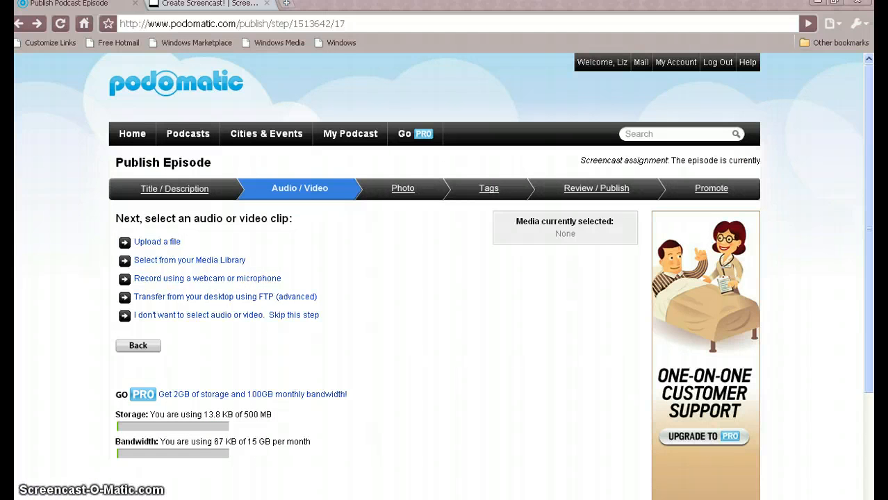
pyautogui.click(262, 281)
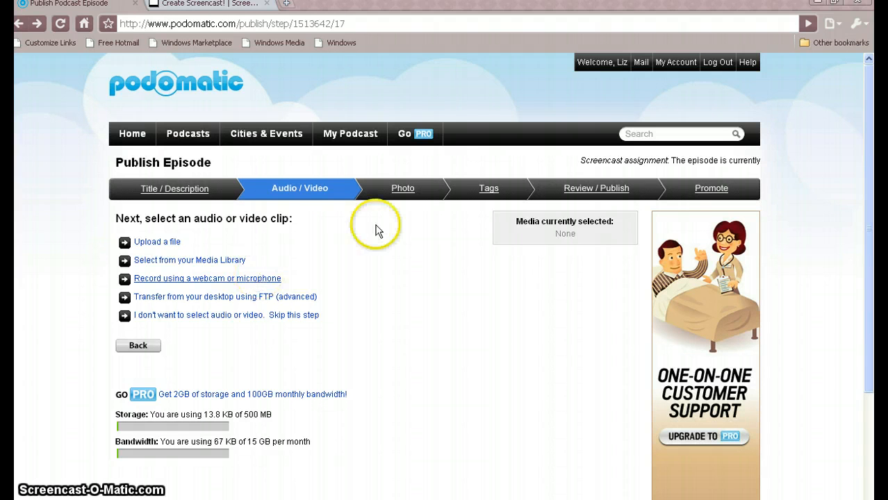
# Upload "podomatic logo.JPG" from My Pictures as the episode's photo and save it
pyautogui.click(402, 188)
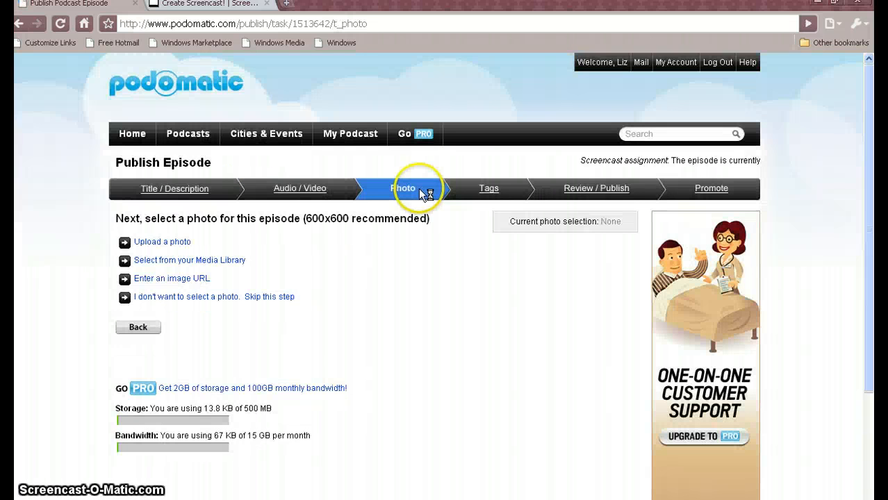
pyautogui.click(171, 244)
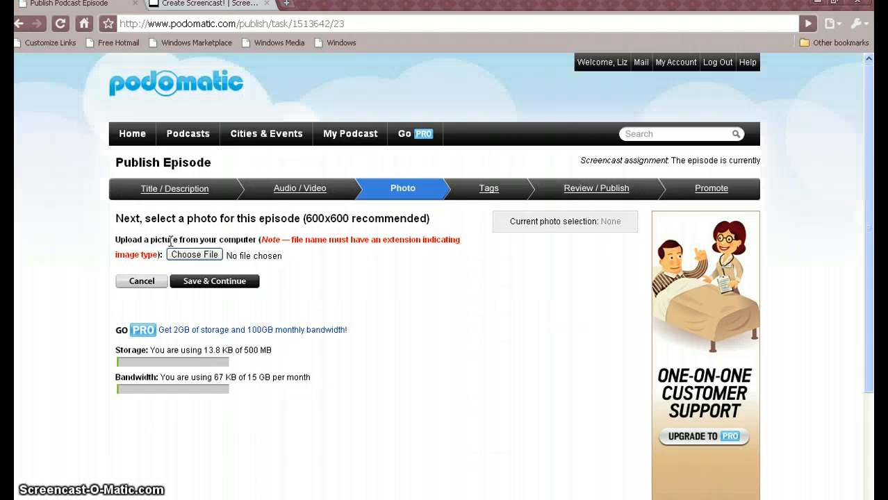
pyautogui.click(191, 255)
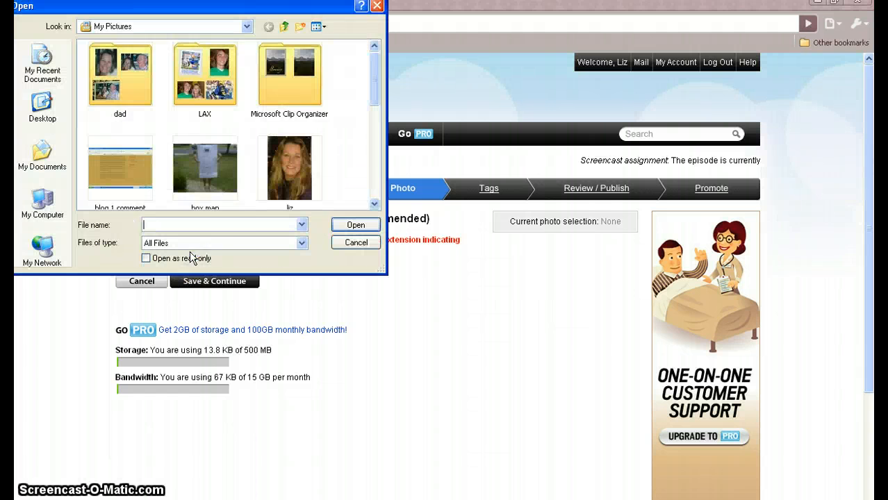
pyautogui.moveTo(376, 93); pyautogui.dragTo(376, 139)
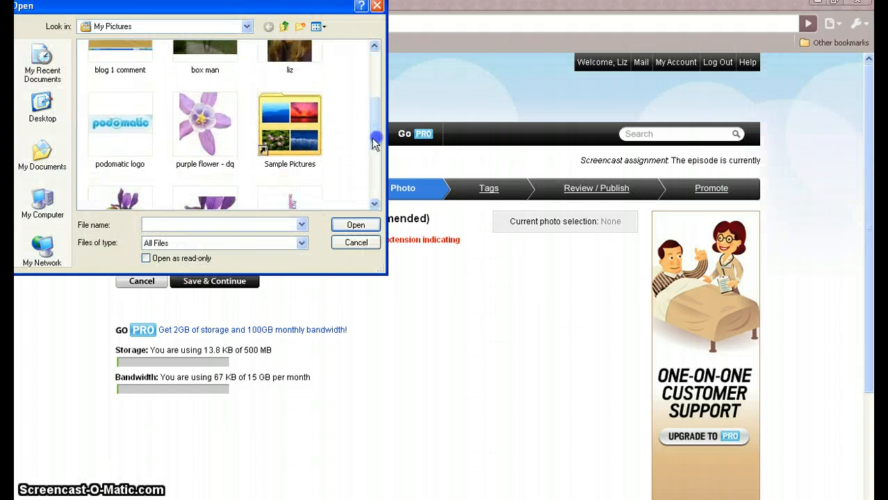
pyautogui.click(127, 130)
pyautogui.click(355, 225)
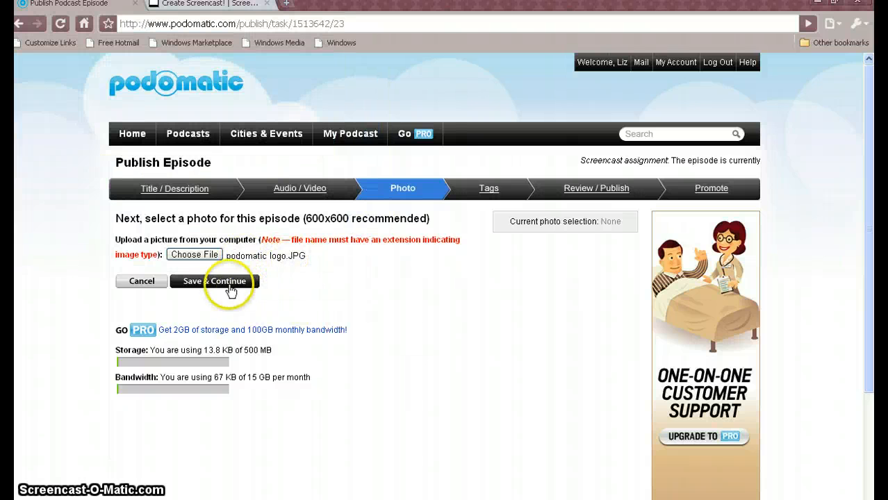
pyautogui.click(231, 284)
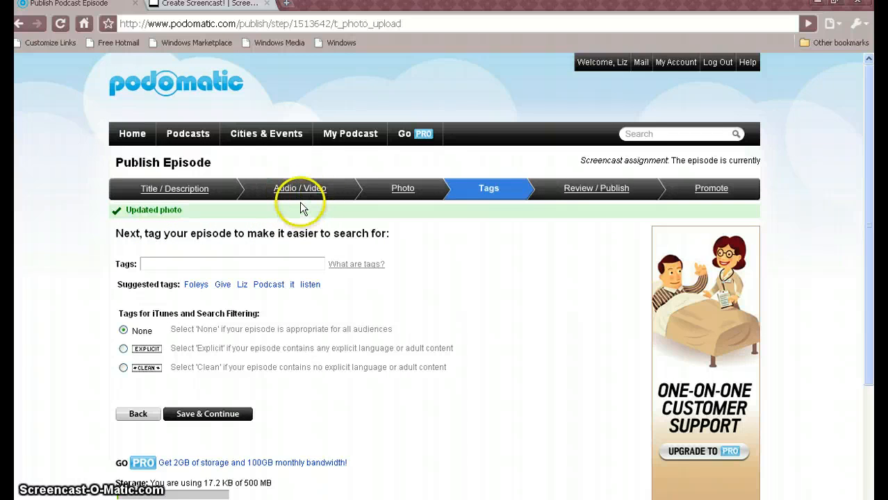
# Tag the episode with "podomatic podcast" and proceed to the episode review
pyautogui.click(164, 263)
pyautogui.write('podomatic podcast')
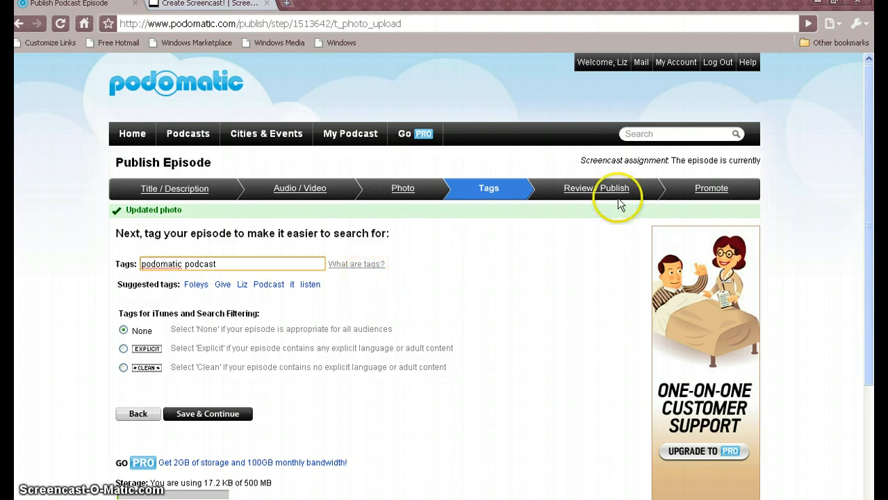
pyautogui.click(586, 194)
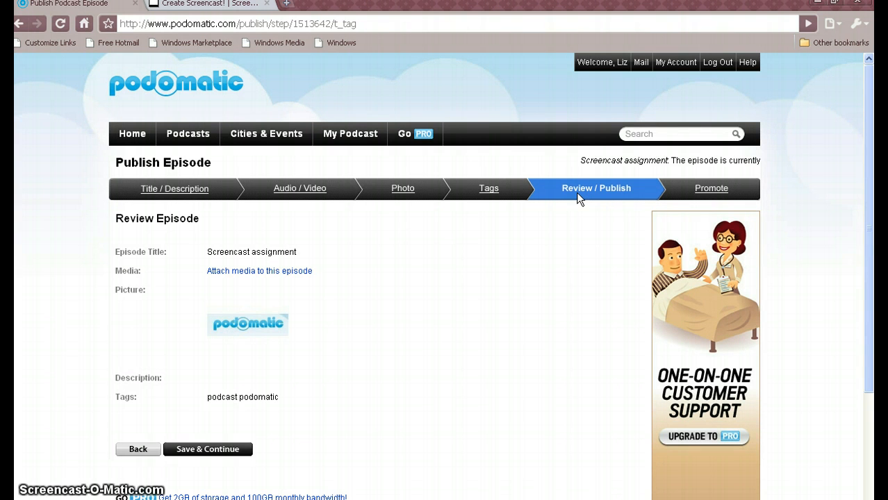
# Select podomatic-recorder-1006211951.mp3 from the Media Library as the episode's media, save, and go to the episode review
pyautogui.click(272, 272)
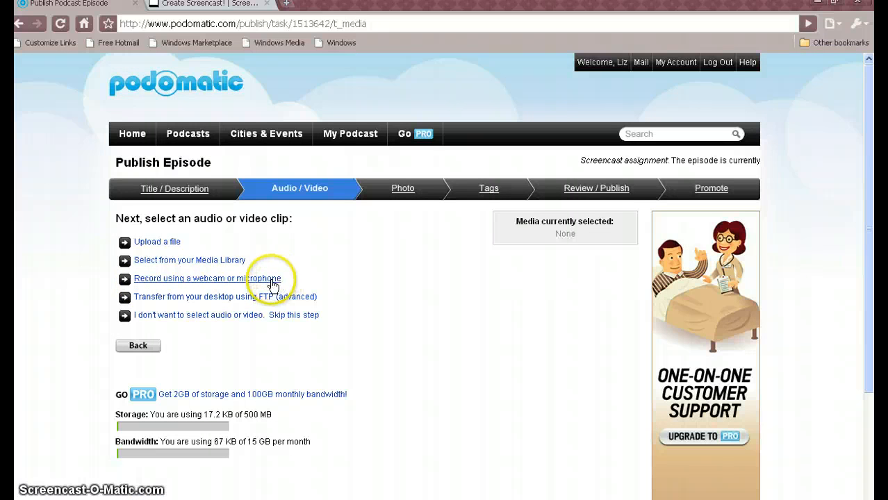
pyautogui.click(160, 243)
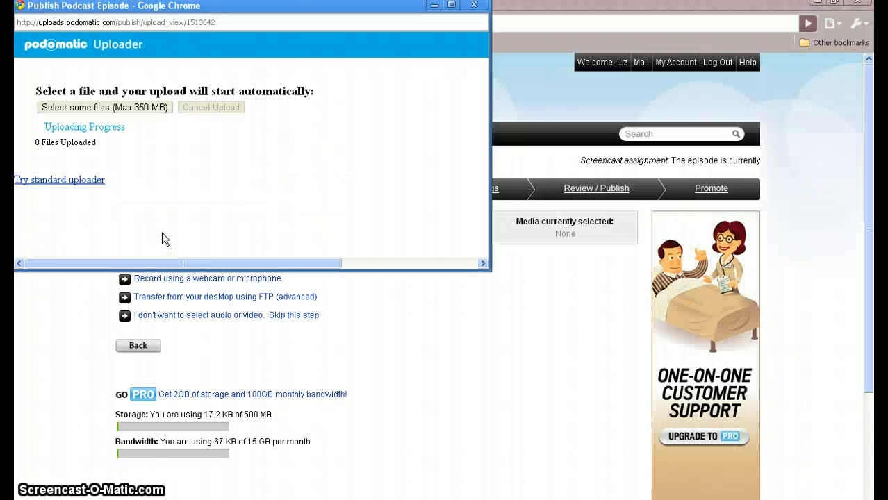
pyautogui.click(475, 7)
pyautogui.click(192, 261)
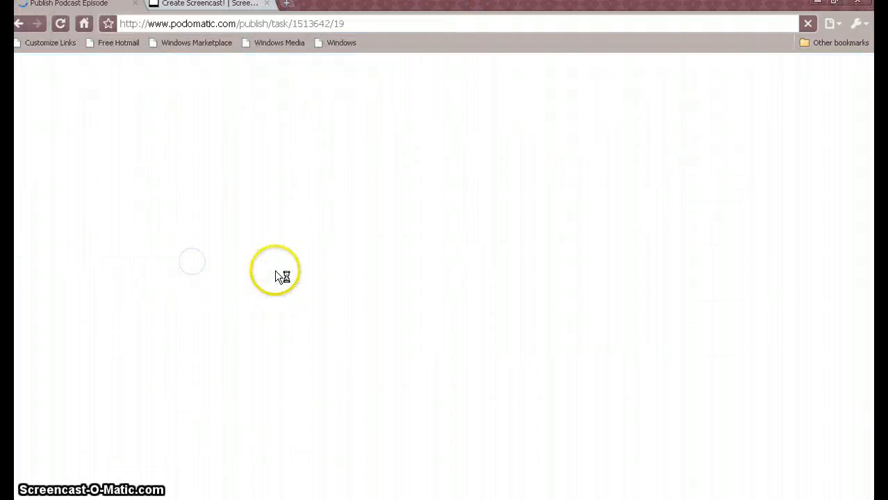
pyautogui.click(216, 260)
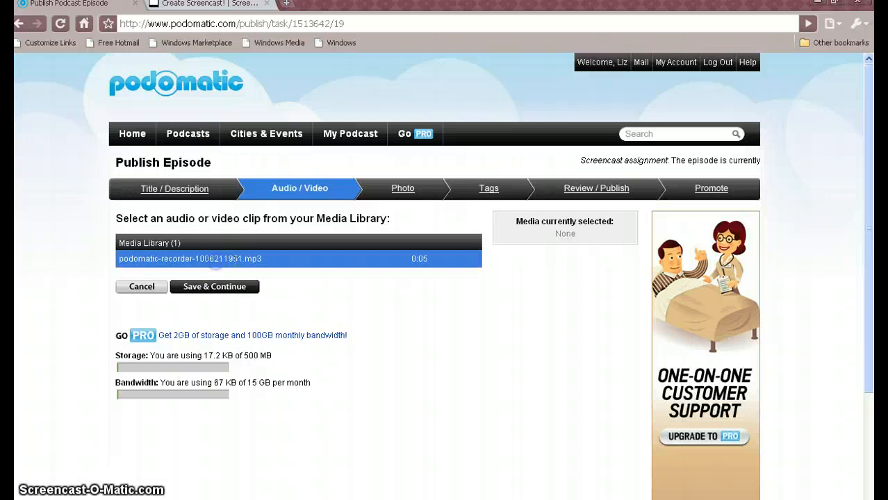
pyautogui.click(221, 287)
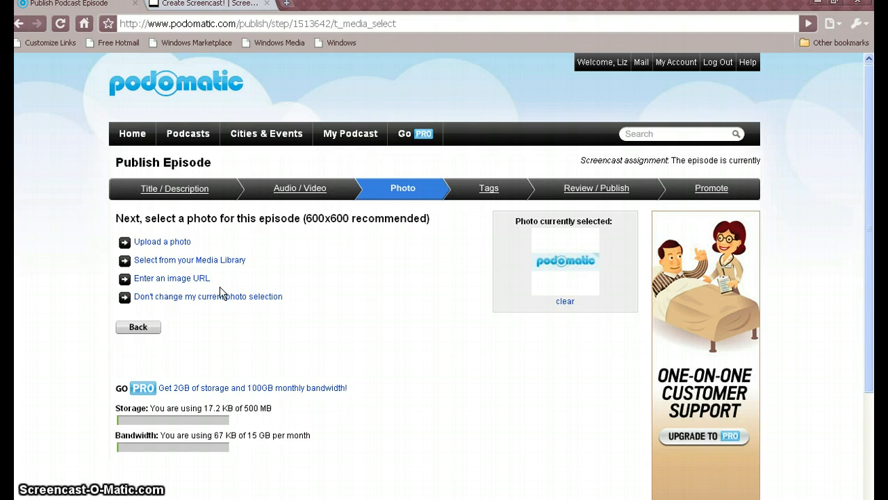
pyautogui.click(599, 189)
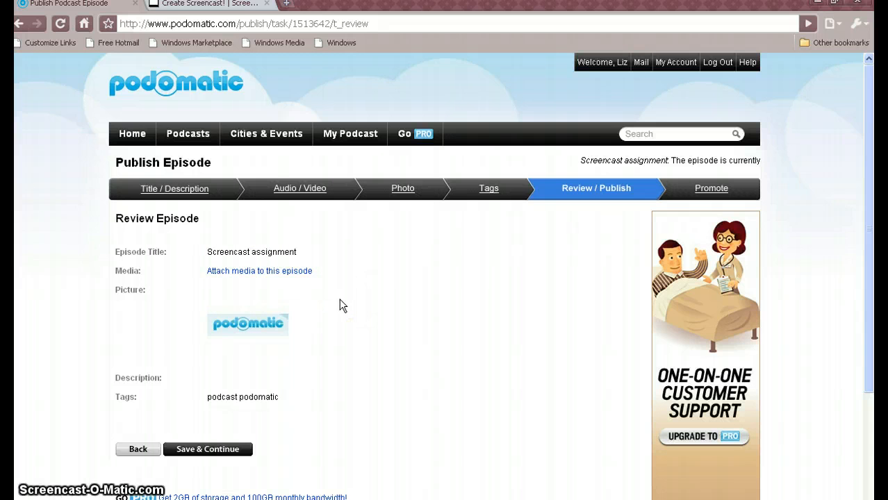
# Save the reviewed episode to continue to its promotion stage, and return to the episode review
pyautogui.click(709, 189)
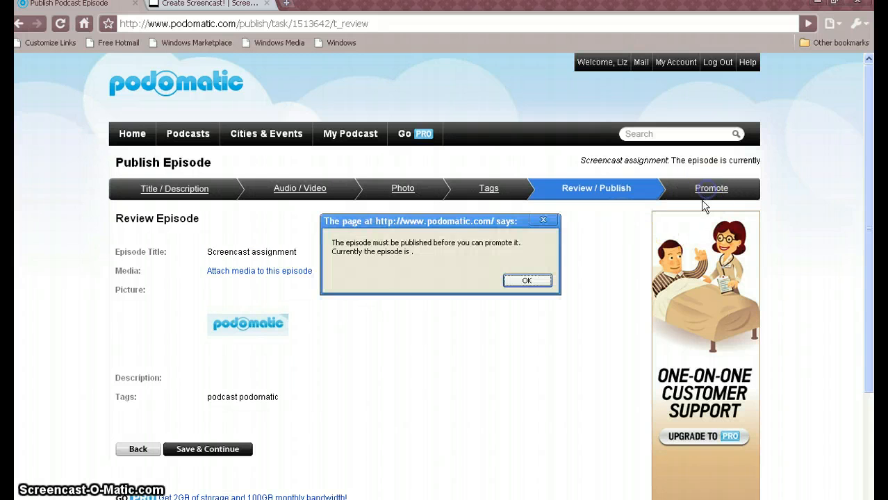
pyautogui.click(526, 283)
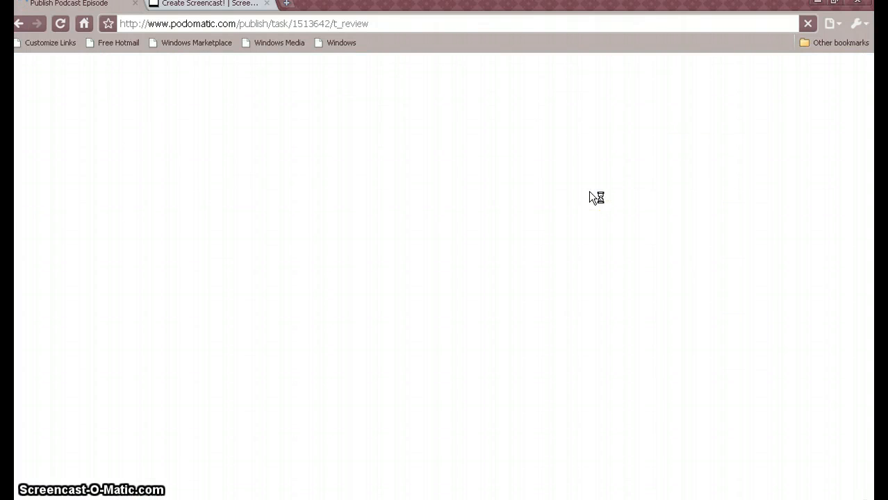
pyautogui.click(755, 241)
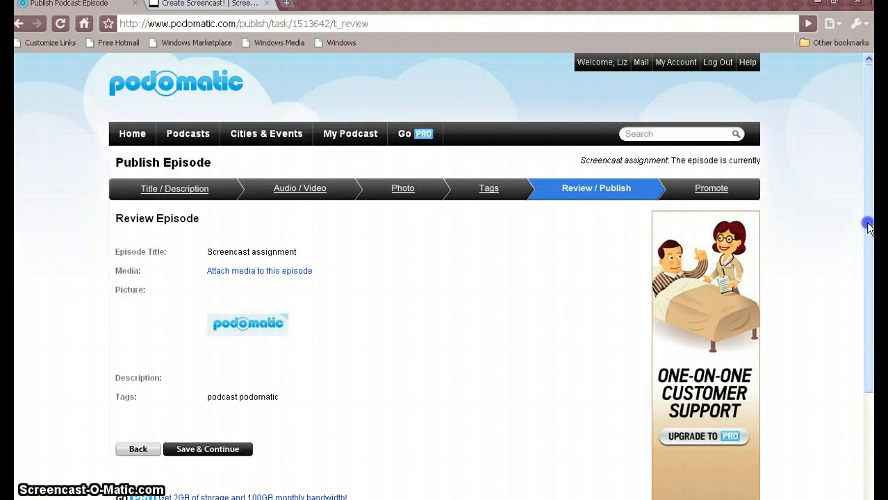
pyautogui.moveTo(867, 224); pyautogui.dragTo(867, 318)
pyautogui.click(200, 349)
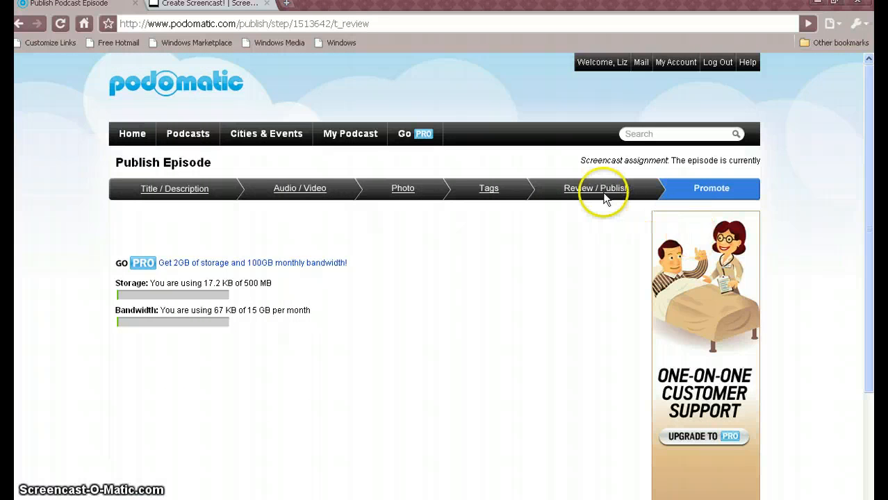
pyautogui.click(603, 192)
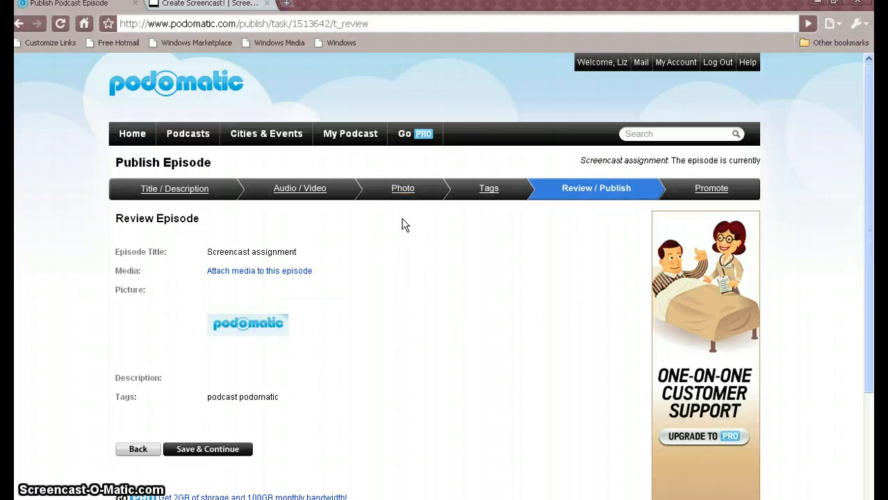
# Open the My Podcast page and review the status and media of each episode under Manage Episodes
pyautogui.click(345, 136)
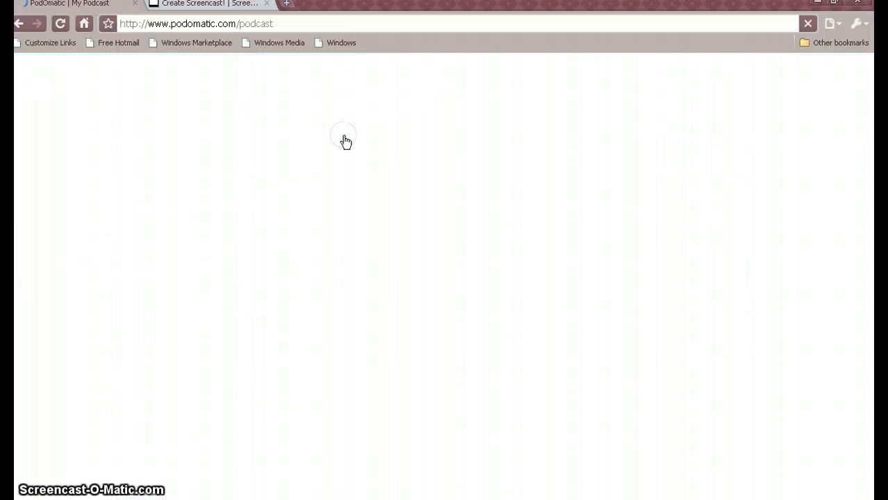
pyautogui.moveTo(866, 183); pyautogui.dragTo(866, 371)
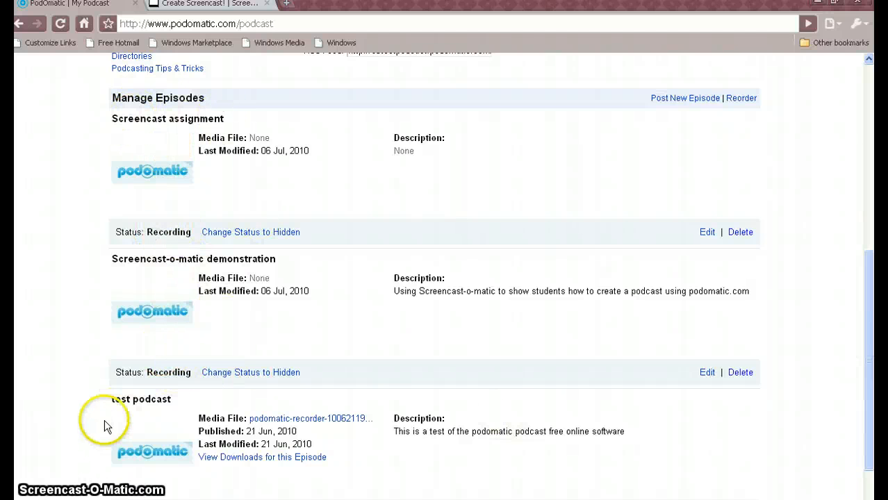
pyautogui.moveTo(874, 407); pyautogui.dragTo(867, 438)
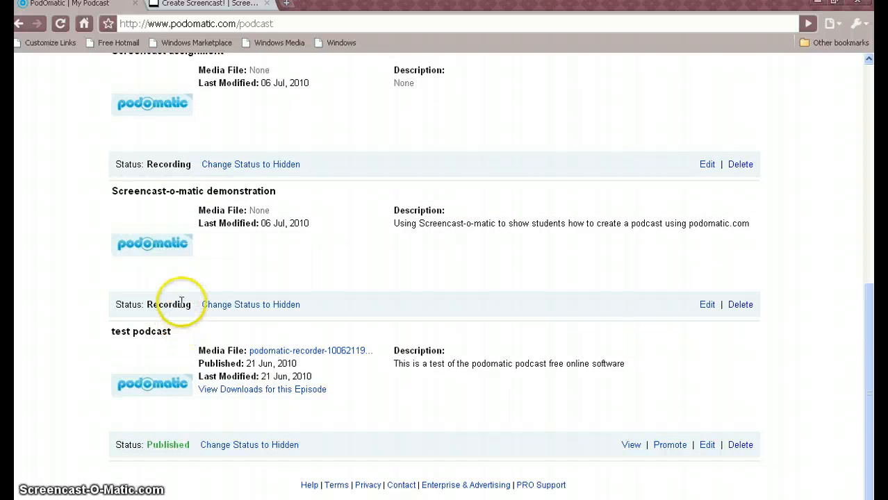
pyautogui.moveTo(871, 398); pyautogui.dragTo(870, 320)
pyautogui.scroll(4, 445, 278)
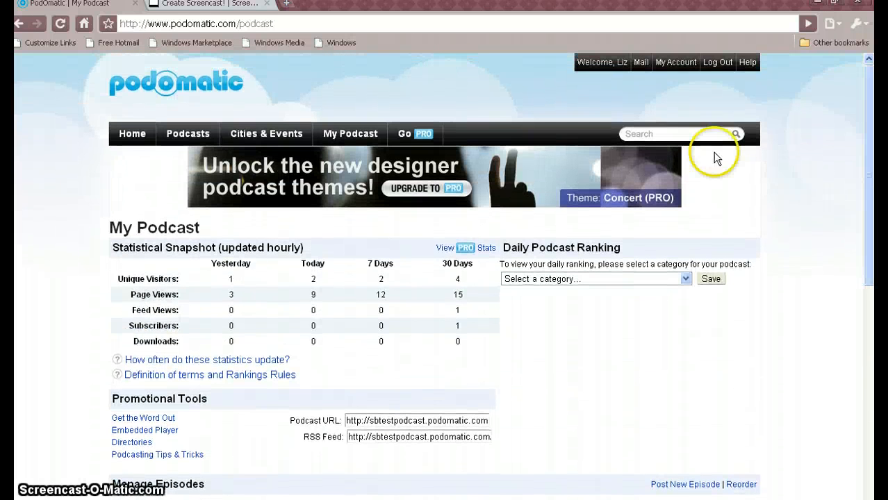
# View the account's home profile page, and return to My Podcast to look over its statistics and promotional tools
pyautogui.moveTo(365, 137)
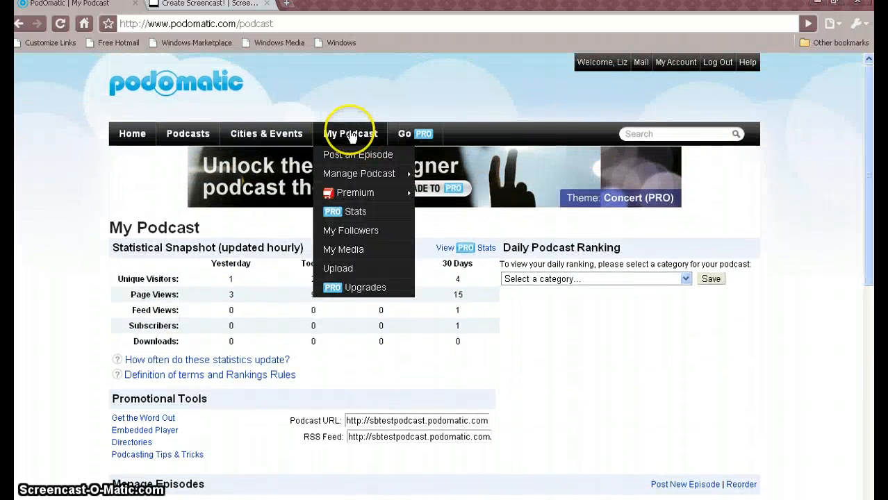
pyautogui.click(132, 132)
pyautogui.moveTo(867, 193); pyautogui.dragTo(845, 167)
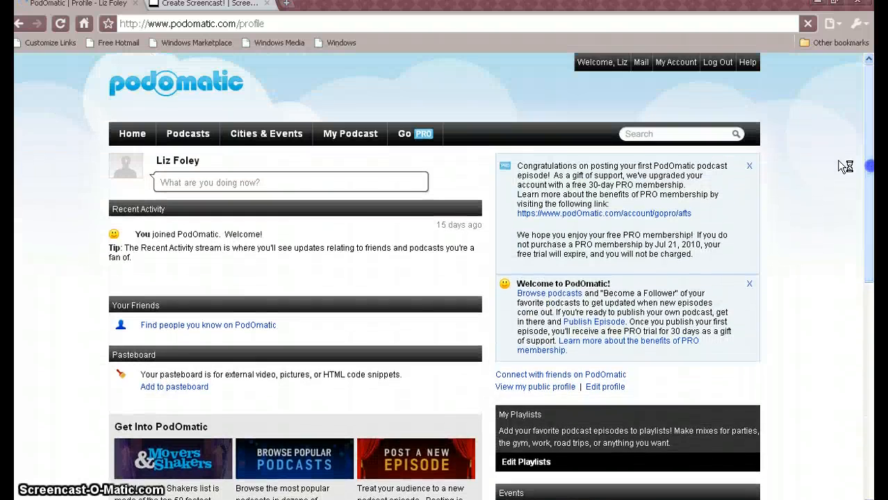
pyautogui.click(350, 136)
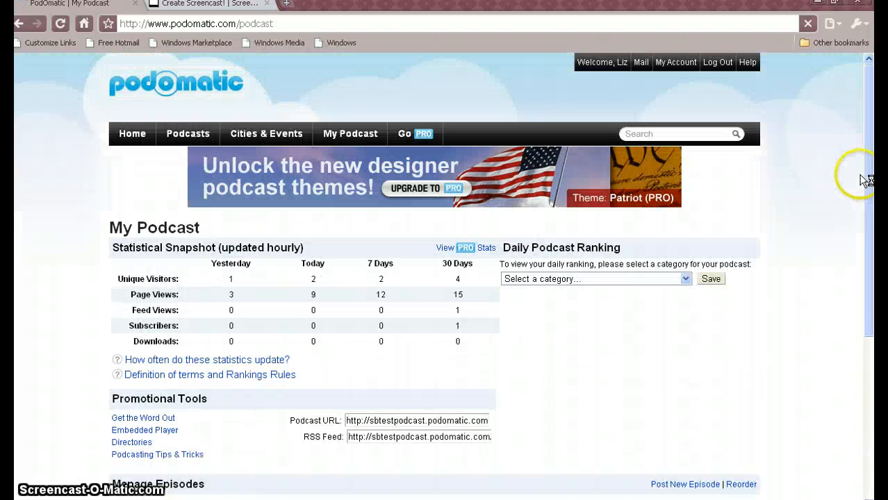
pyautogui.moveTo(862, 179); pyautogui.dragTo(867, 255)
pyautogui.click(856, 249)
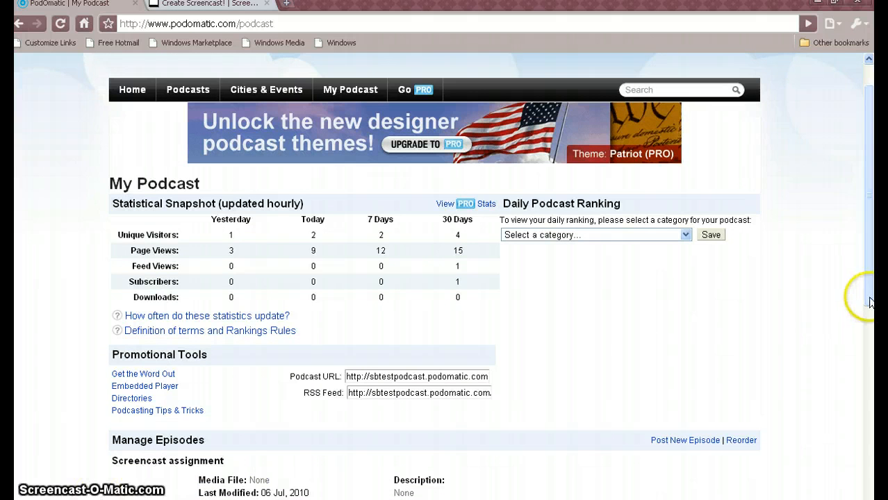
pyautogui.moveTo(871, 298); pyautogui.dragTo(869, 274)
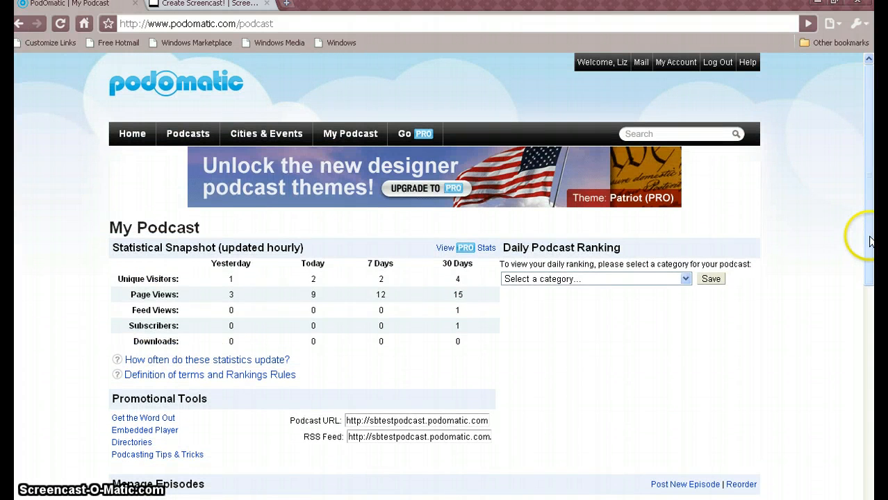